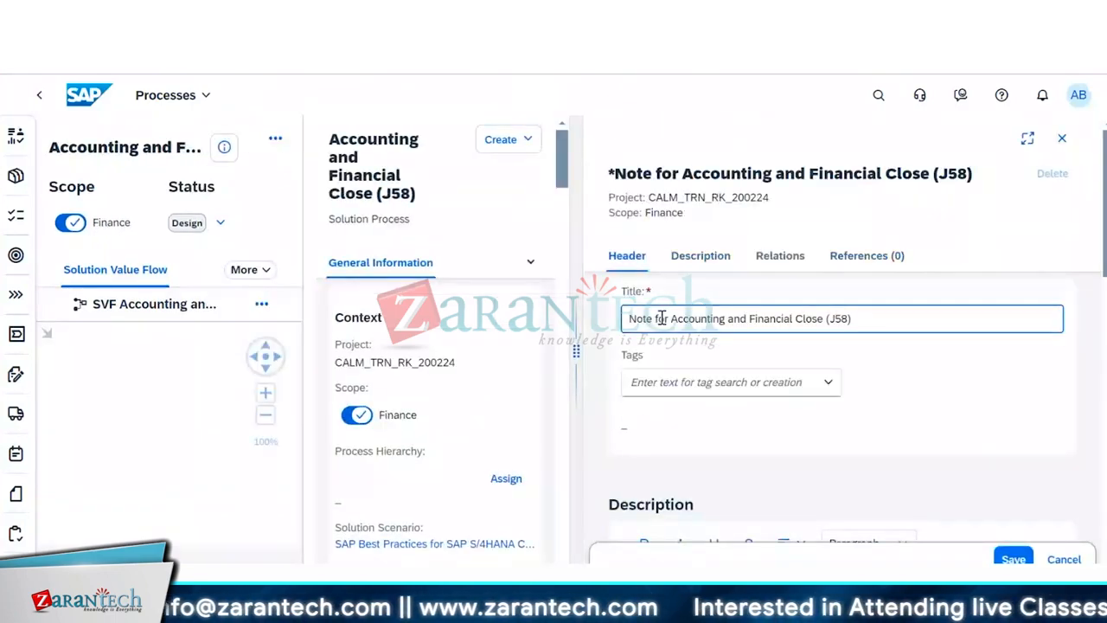
- Review the Relations, Header and Description sections of the draft note for Accounting and Financial Close (J58)
left_click(832, 382)
left_click(779, 255)
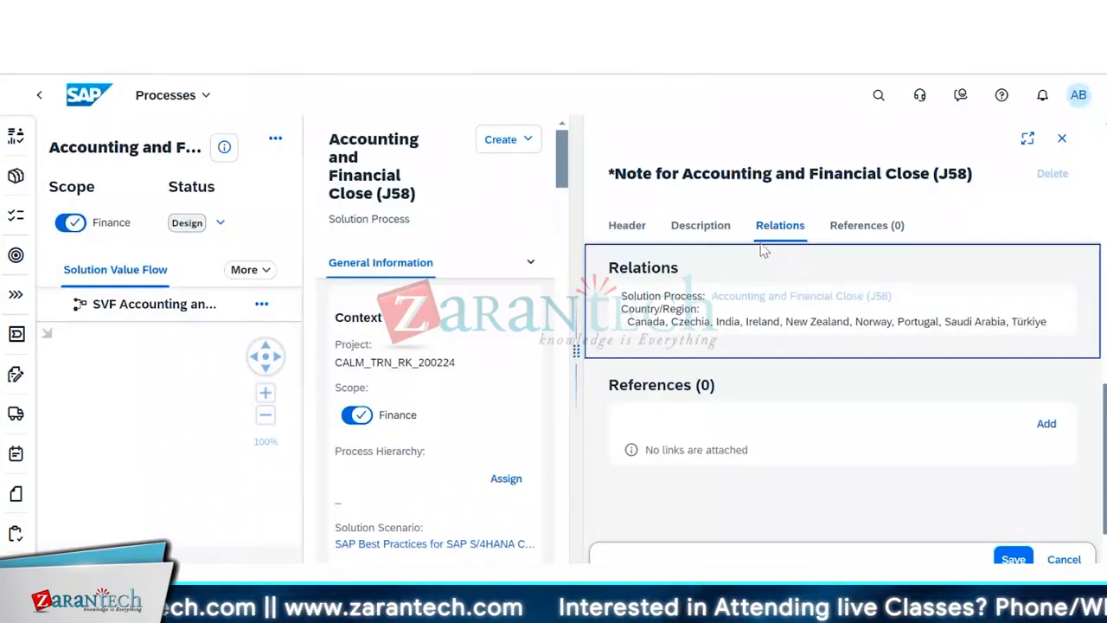
left_click(630, 226)
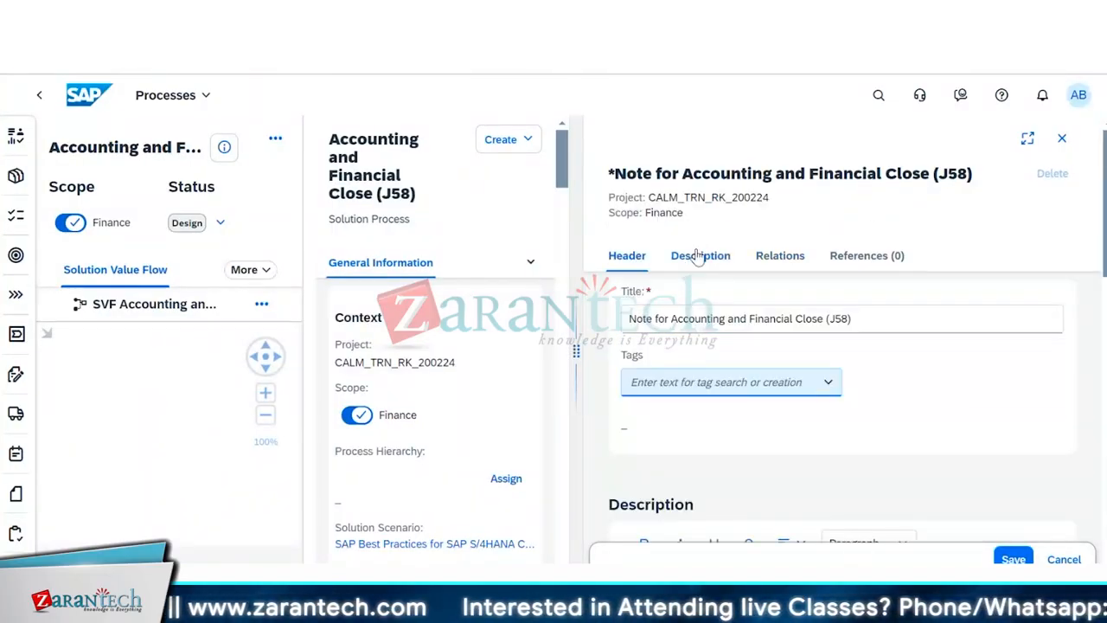
left_click(699, 255)
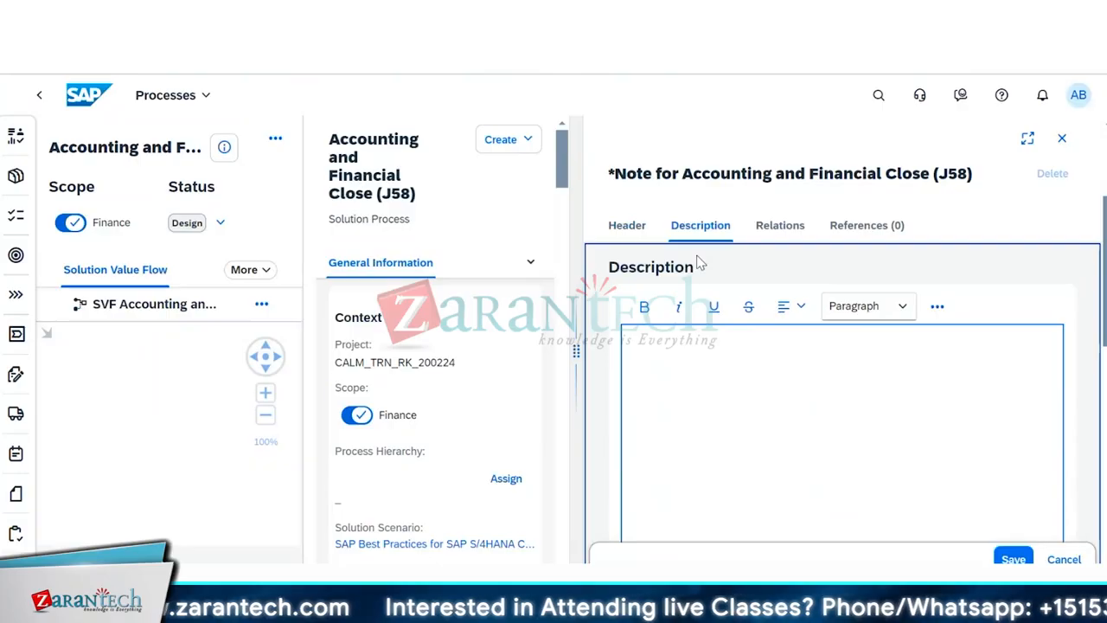
- Discard the draft note and close the details of the Accounting and Financial Close (J58) process
left_click(1061, 140)
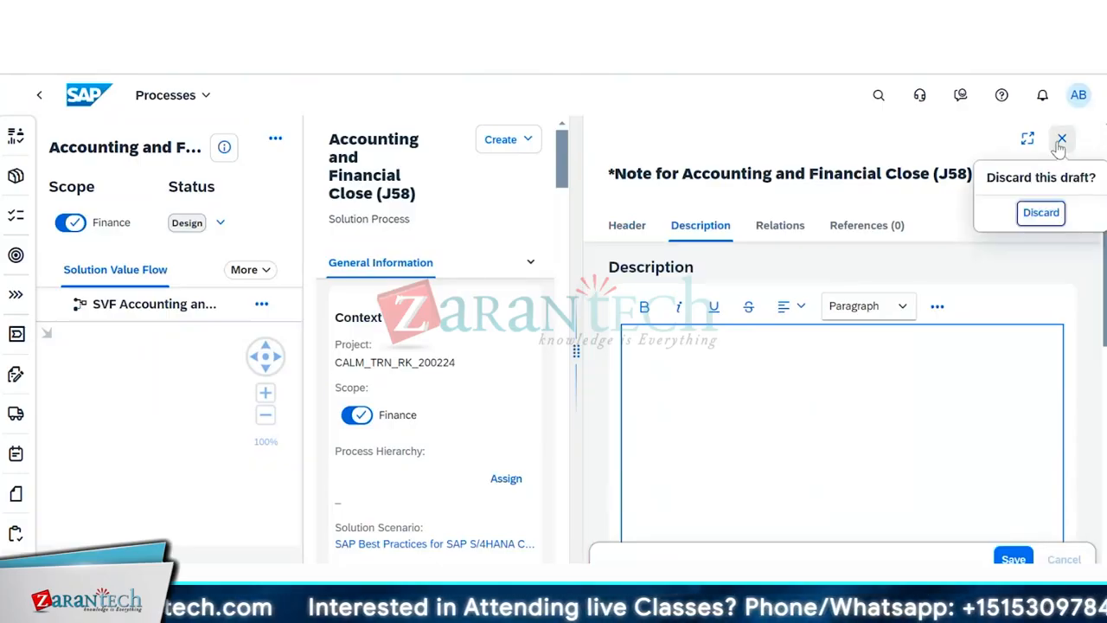
left_click(1041, 213)
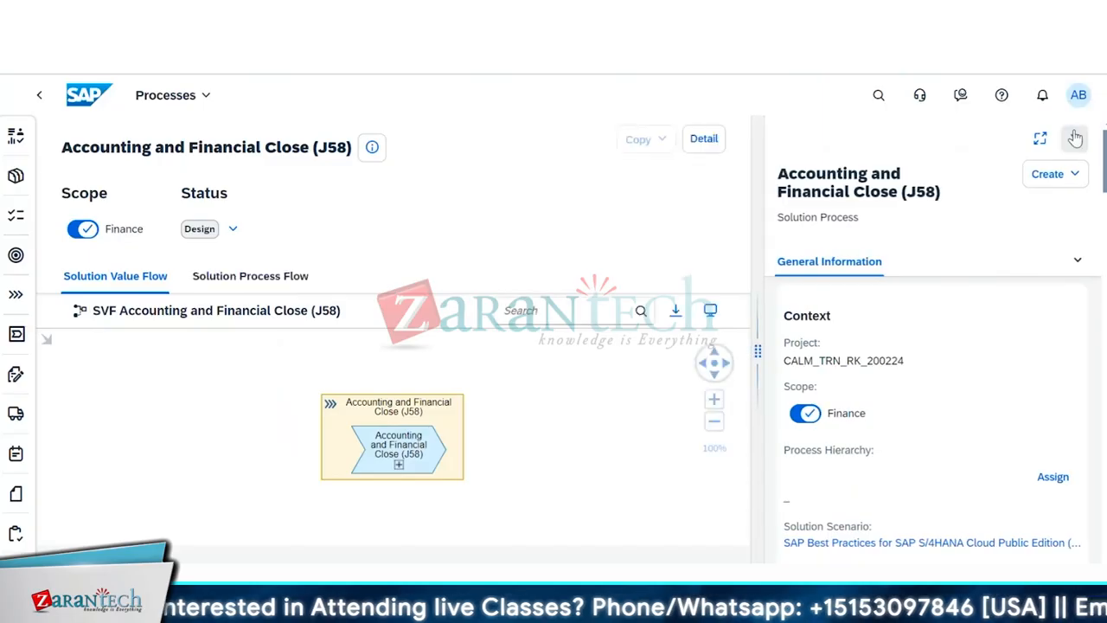
left_click(1075, 138)
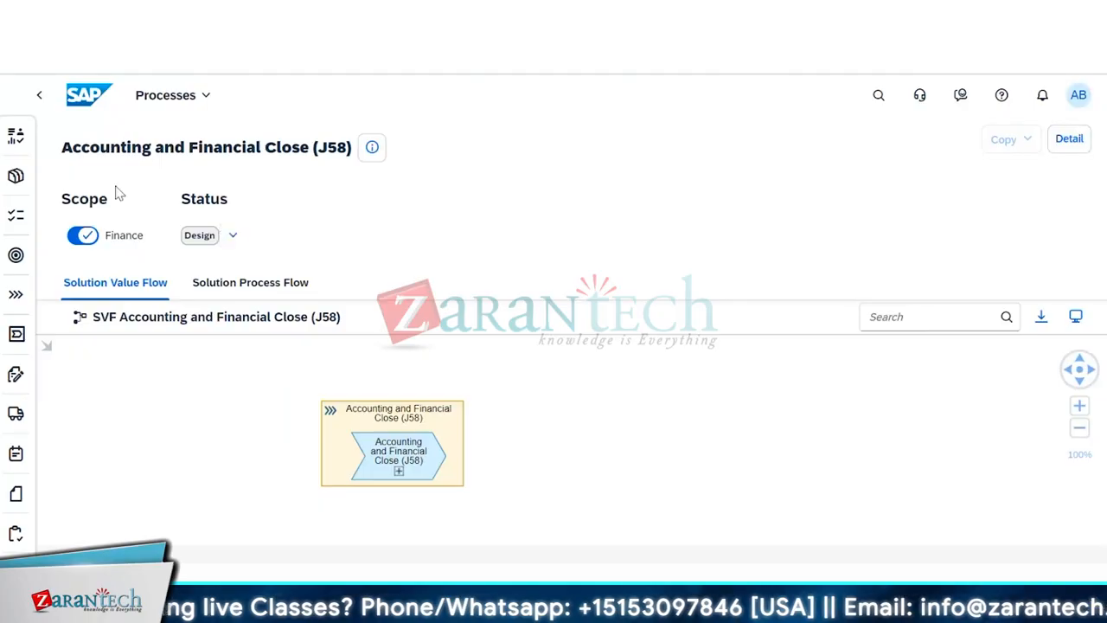
- Return to the home page and open the Notes app under SAP Cloud ALM for Implementation
left_click(14, 138)
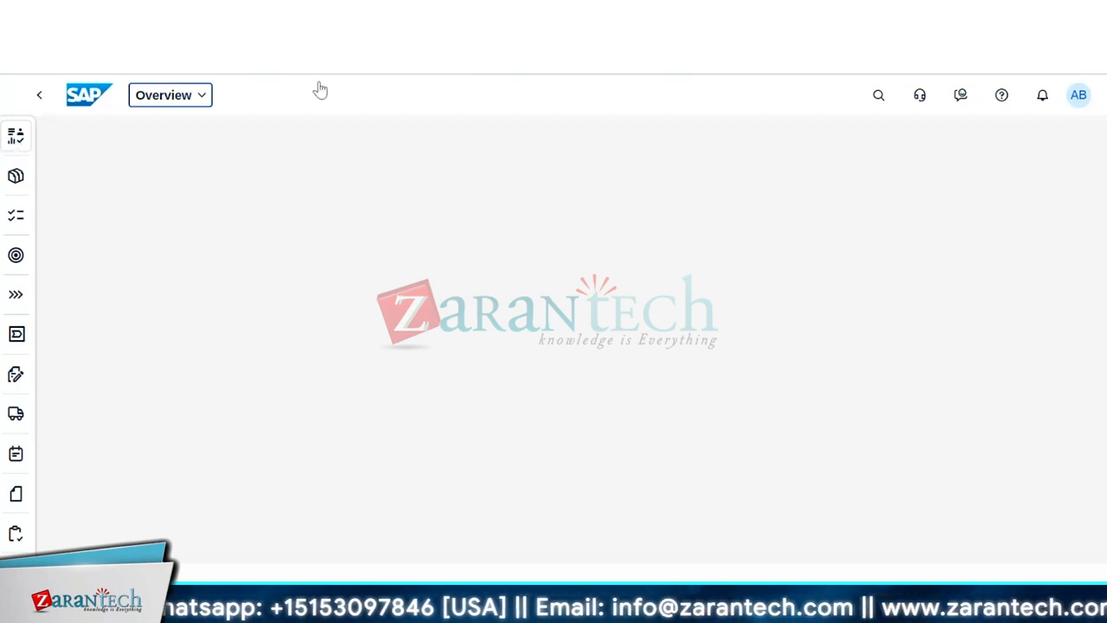
left_click(93, 100)
left_click(436, 128)
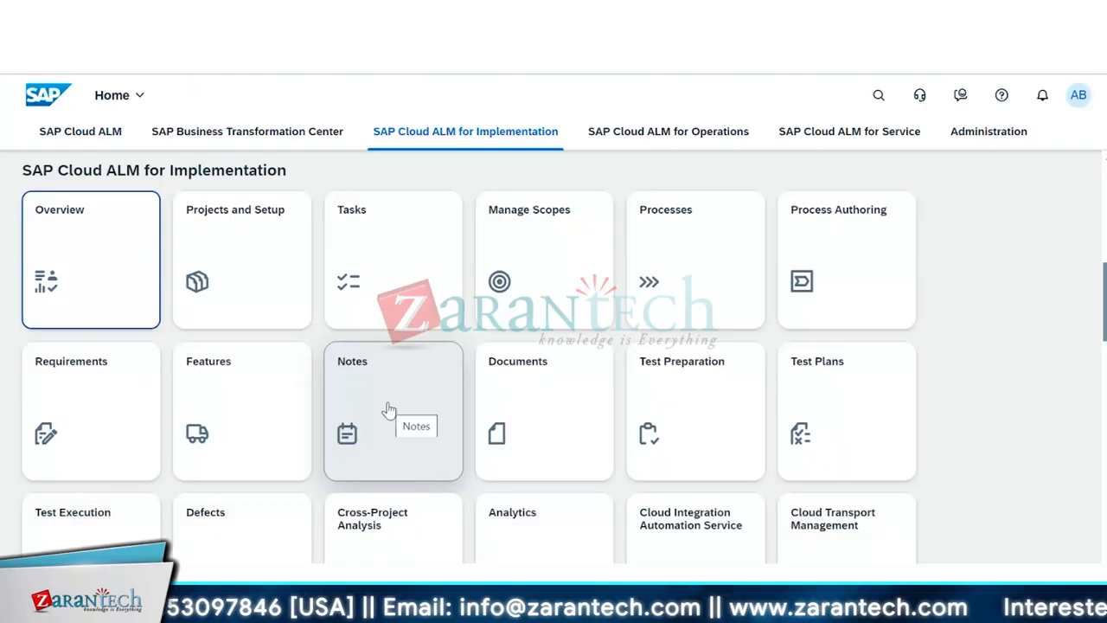
left_click(388, 409)
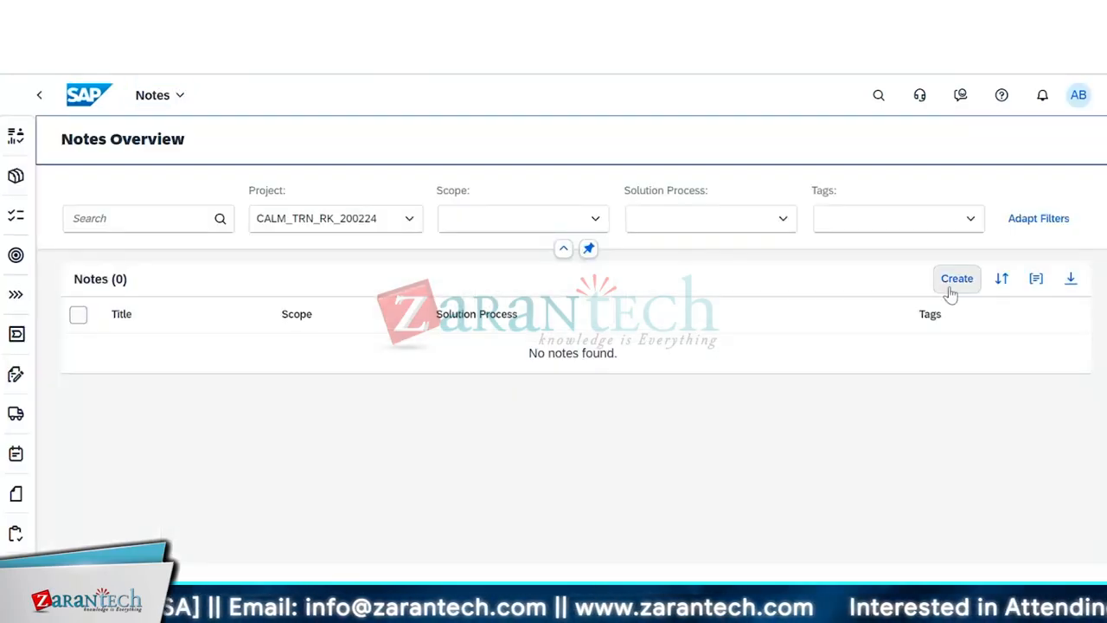
- Create a note titled Test_Note_0803 with the Finance scope
left_click(950, 288)
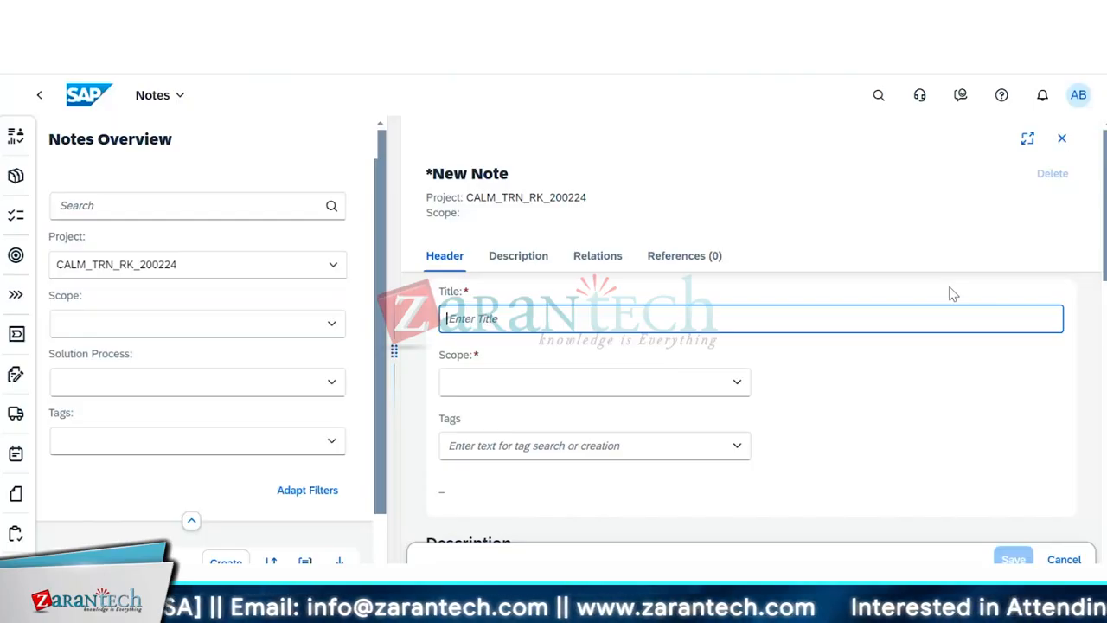
type("Test_")
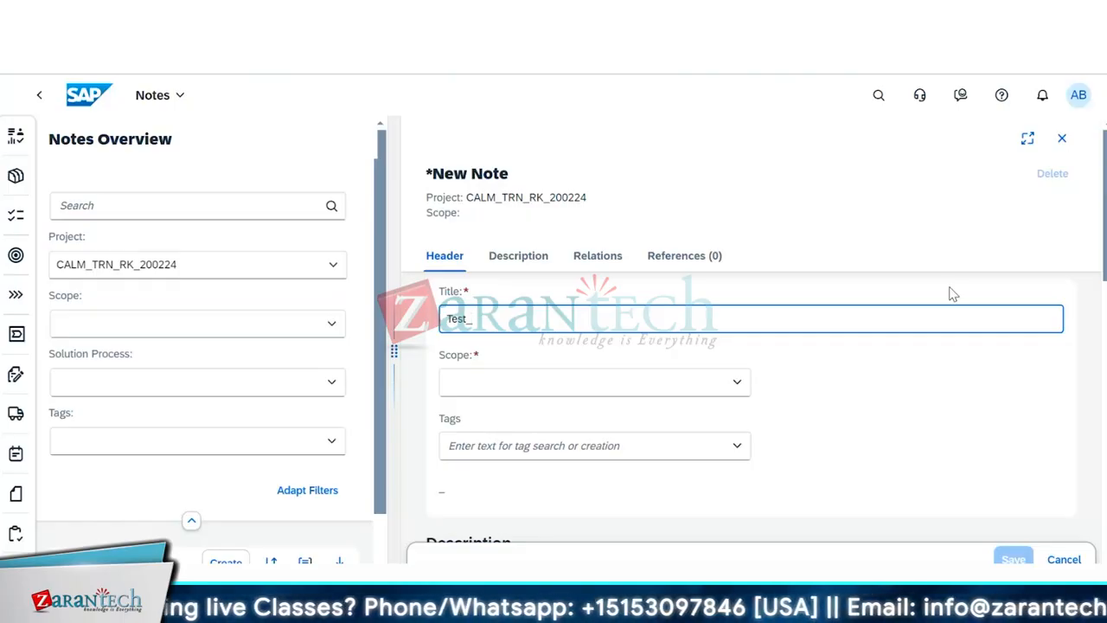
type("Note ")
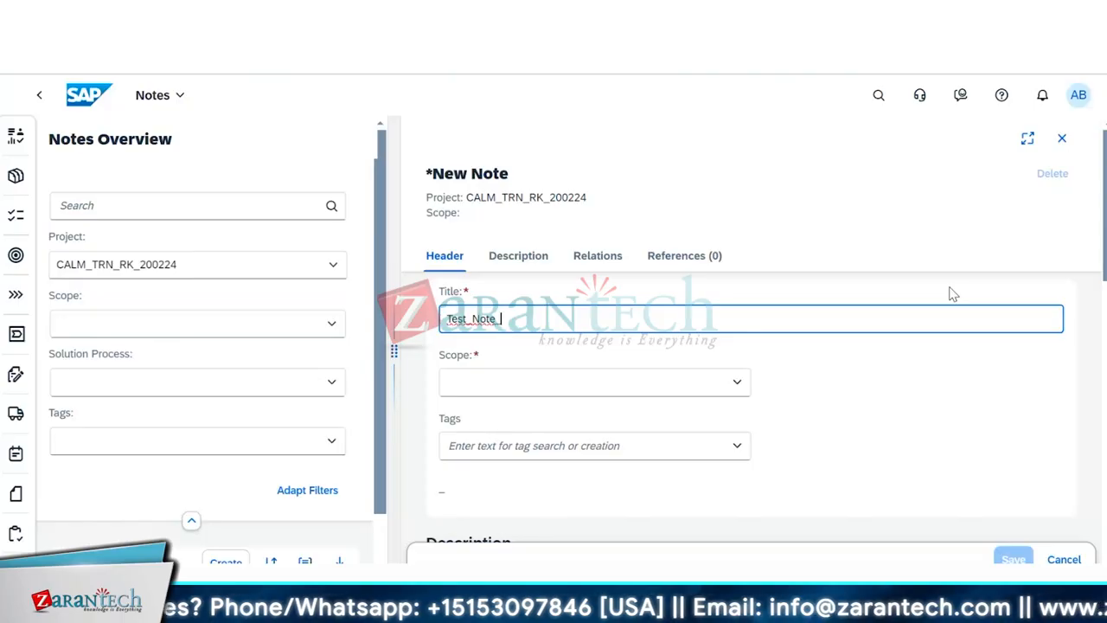
type("0")
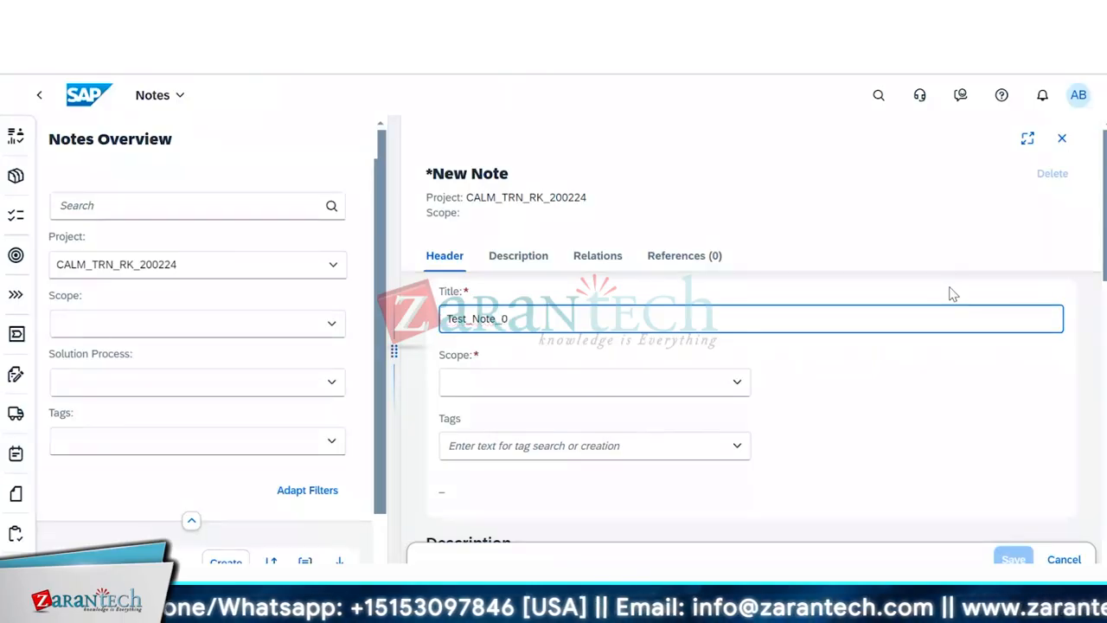
type("803")
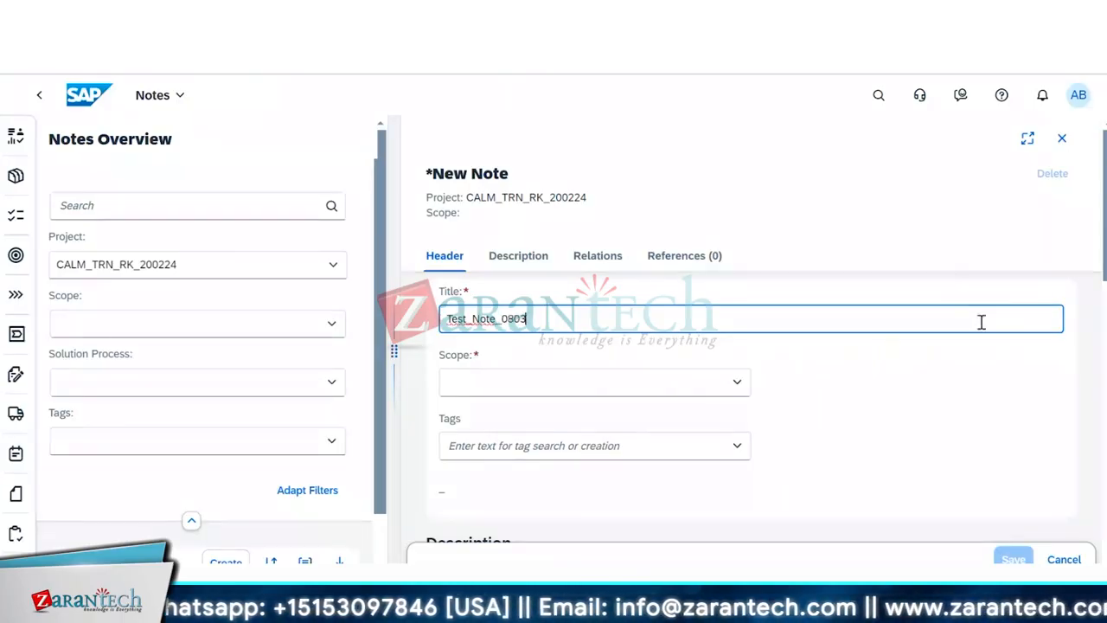
- Save the note with a new tag Test_Case_req and the description "Spl test case req needed. CHeck with Business during testing."
left_click(736, 446)
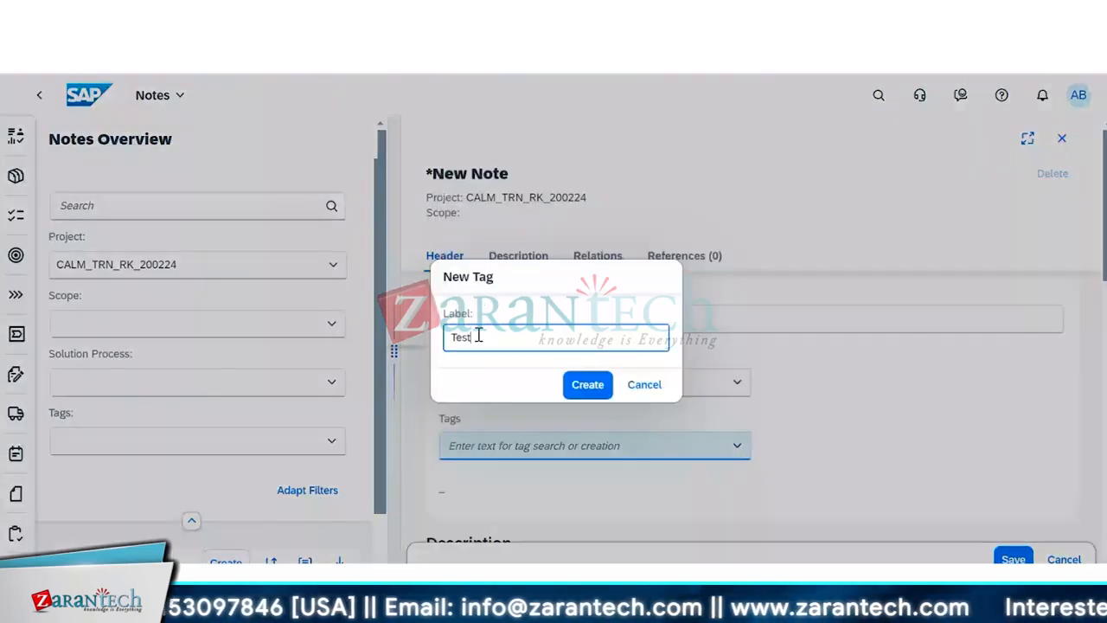
type("_Case_req")
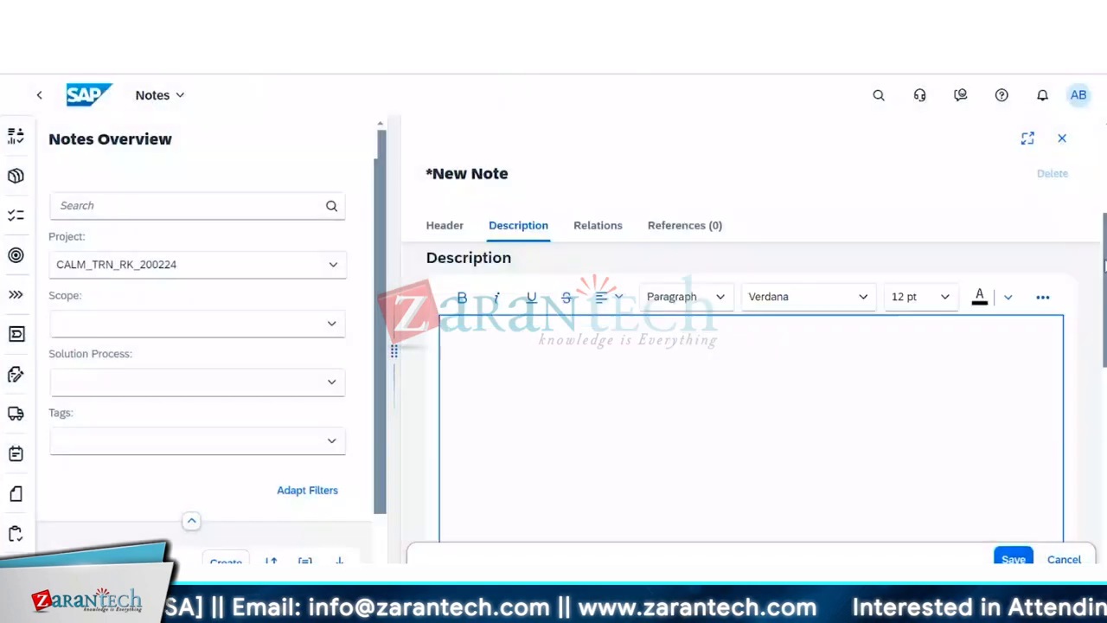
type("Spl test ")
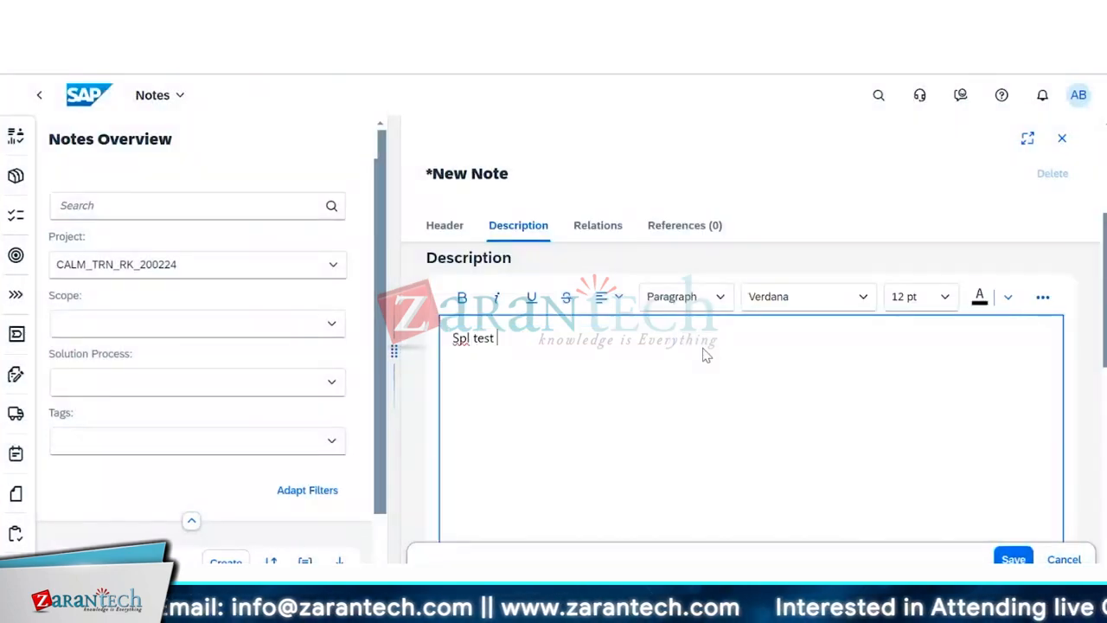
type("case req needed. CHeck with Bu")
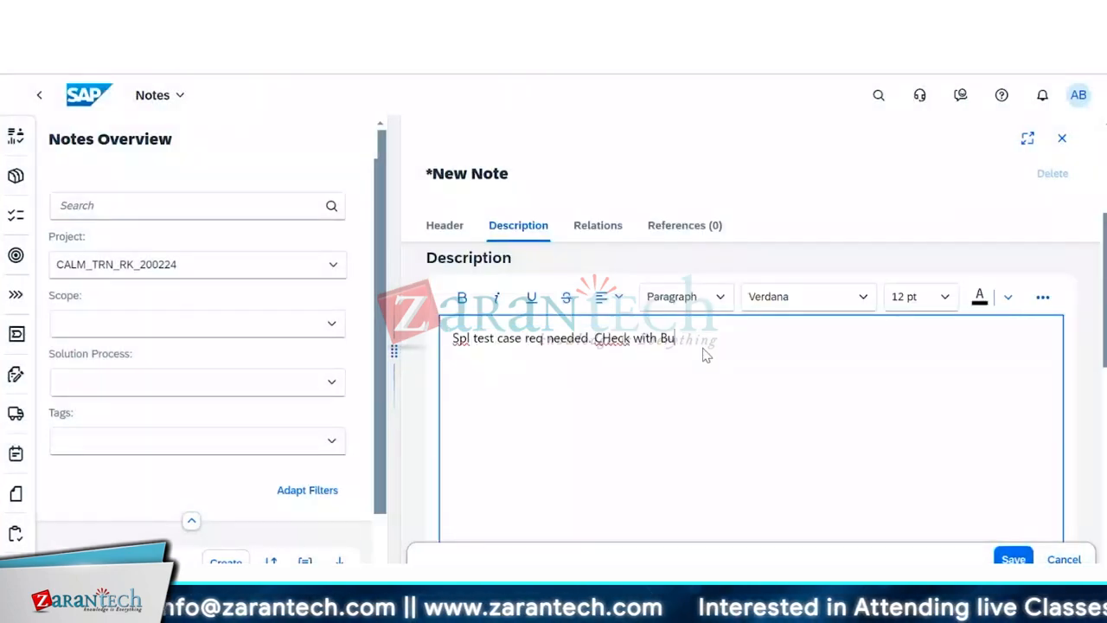
type("siness during testing.")
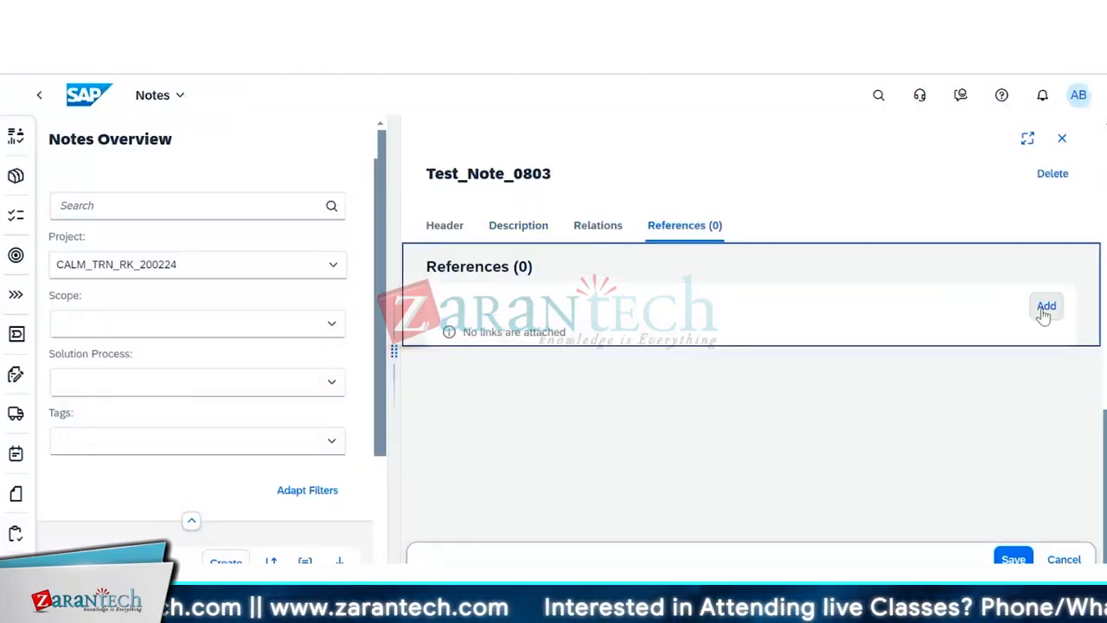
- Review the header and references of the note Test_Note_0803
left_click(445, 227)
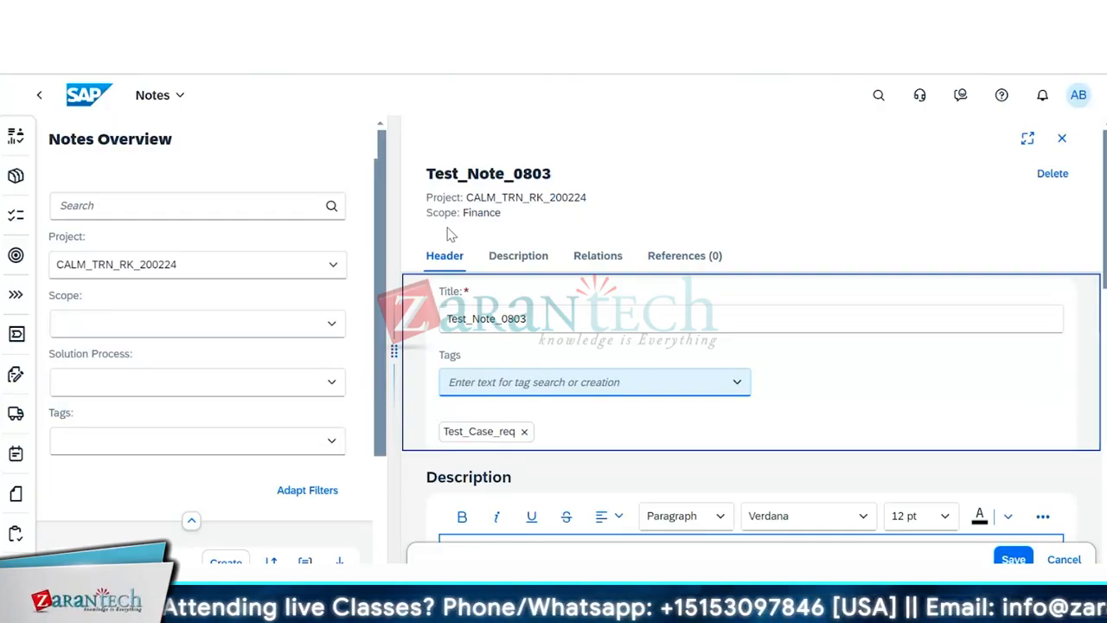
left_click(681, 255)
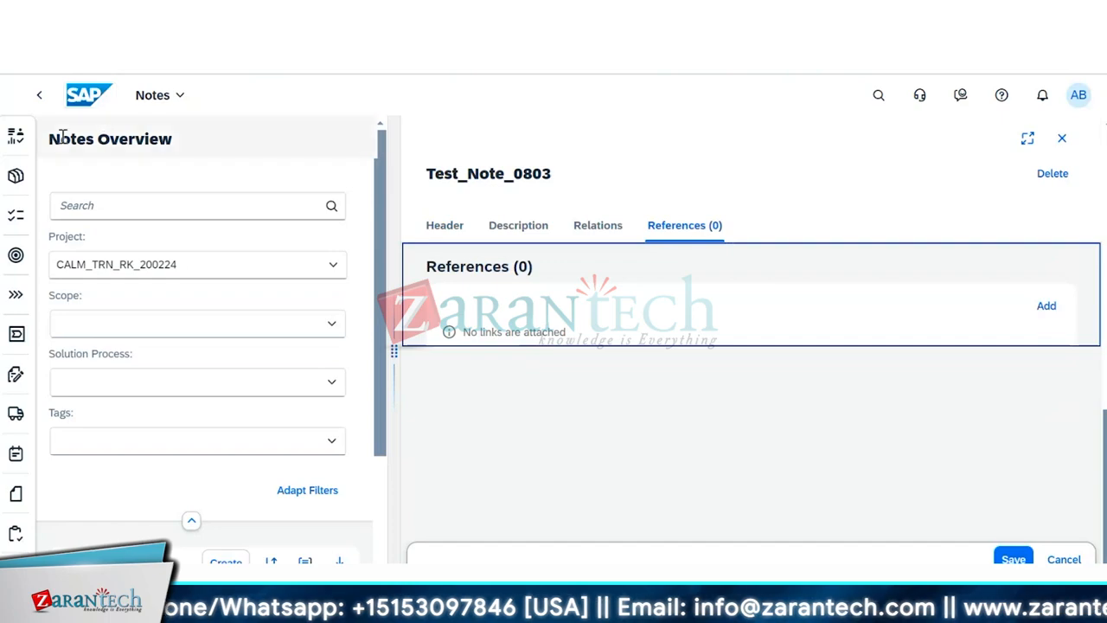
- Return to the home page and view the Features overview of the implementation project
left_click(14, 138)
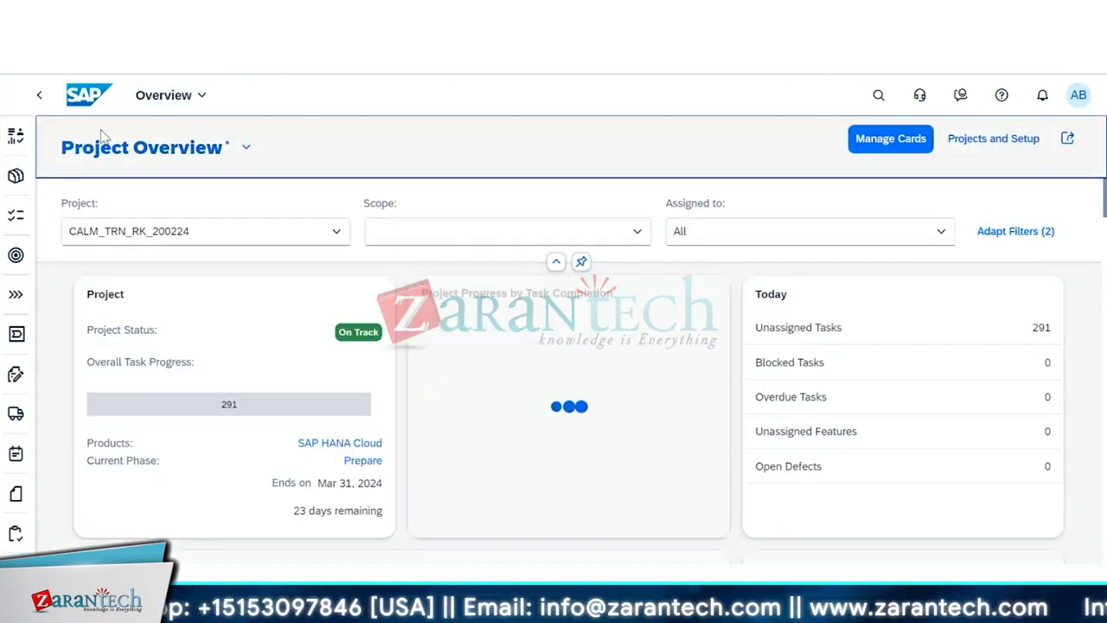
left_click(91, 102)
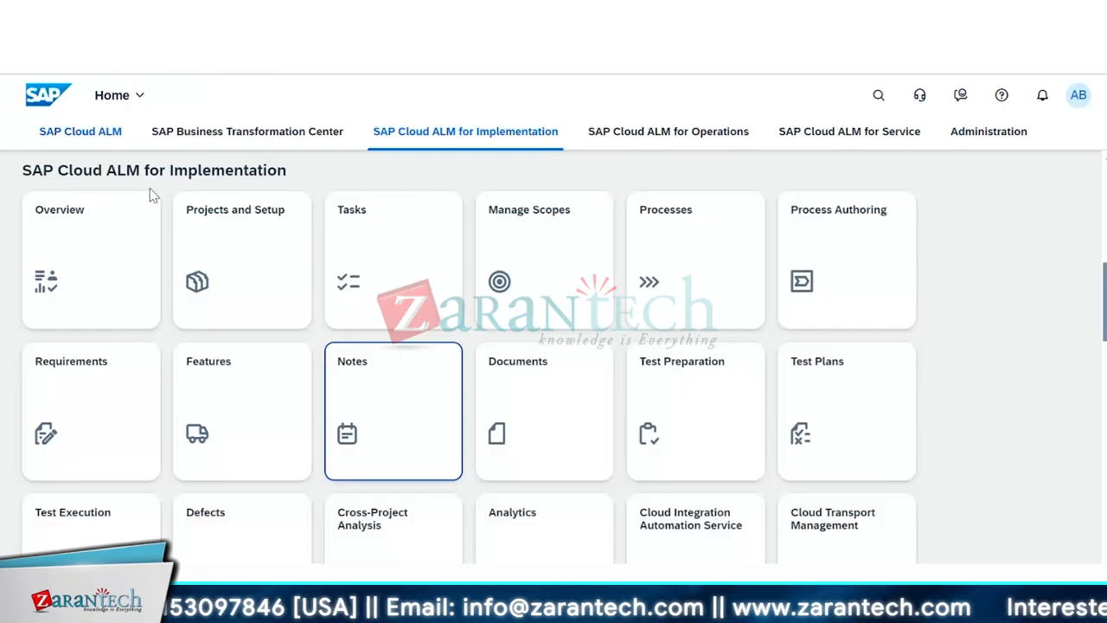
left_click(225, 394)
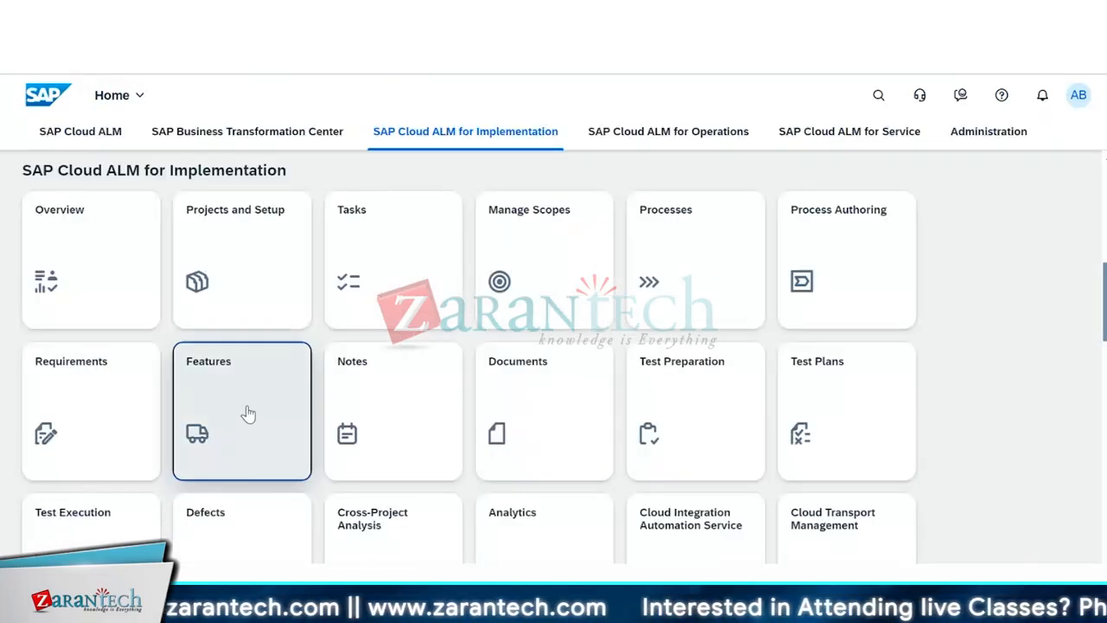
left_click(244, 413)
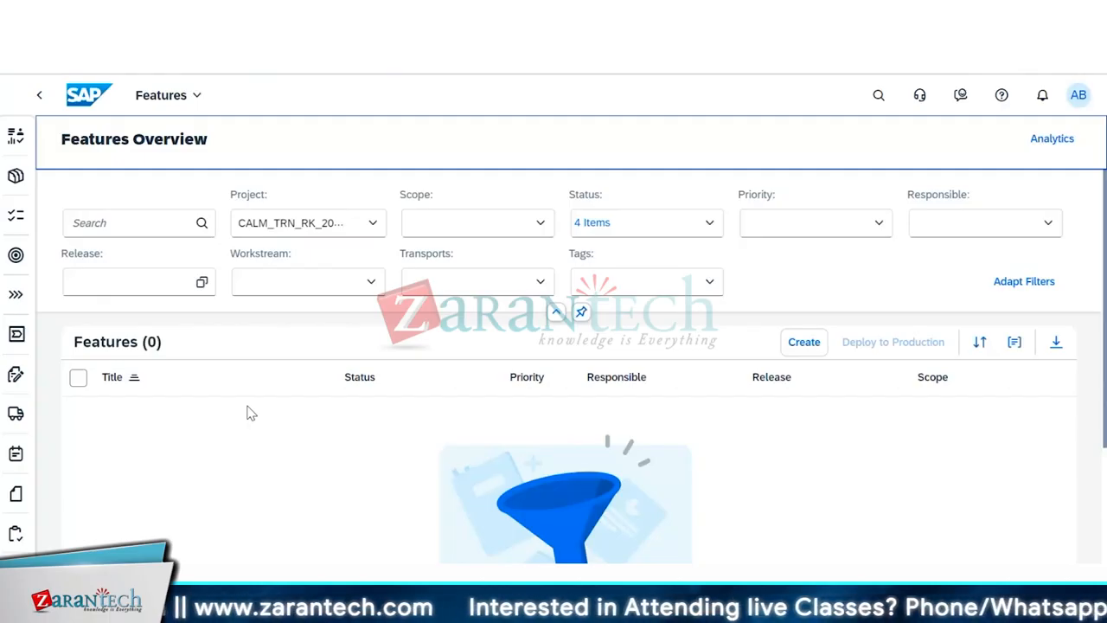
- Open Test Requirement #121 in the Requirements app and examine its assigned features and test cases
left_click(68, 103)
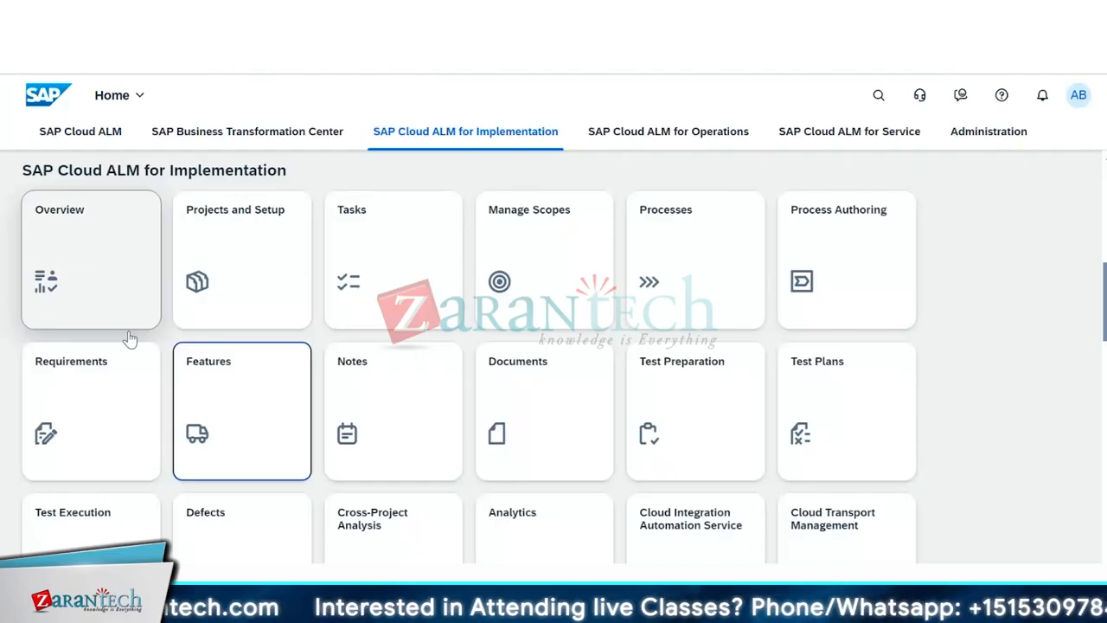
left_click(76, 421)
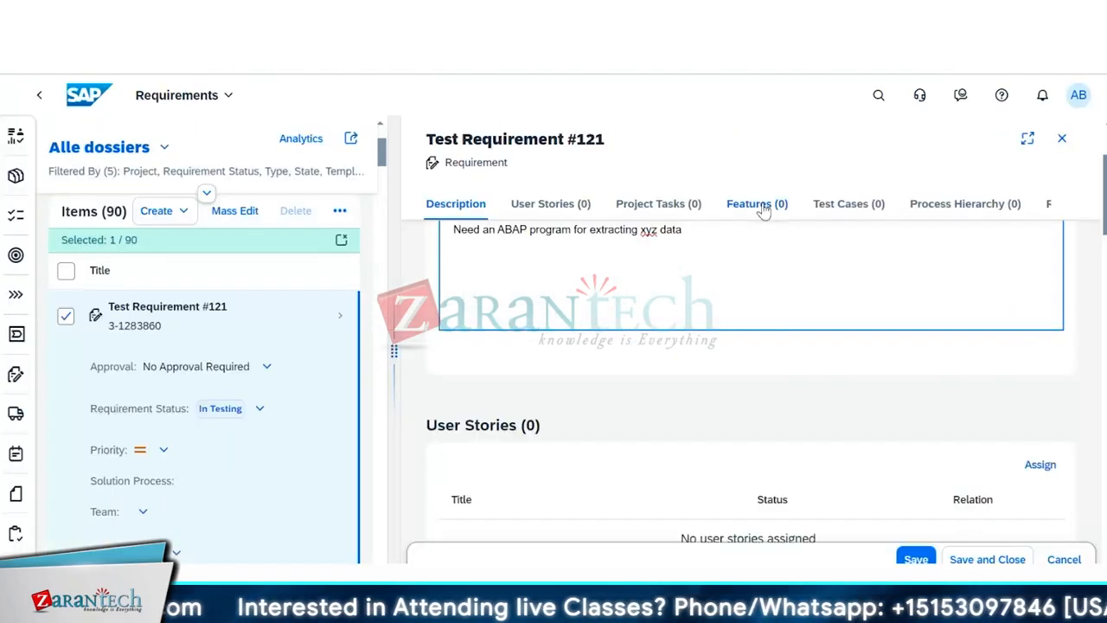
left_click(759, 206)
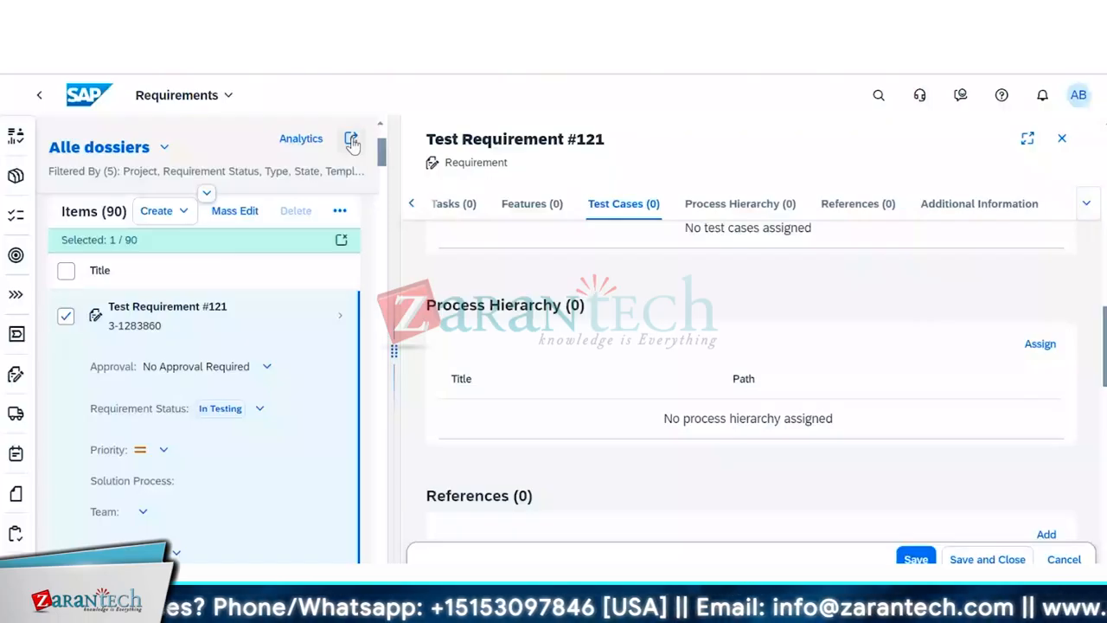
- Go to the Features overview and create a new feature in the current project
left_click(16, 137)
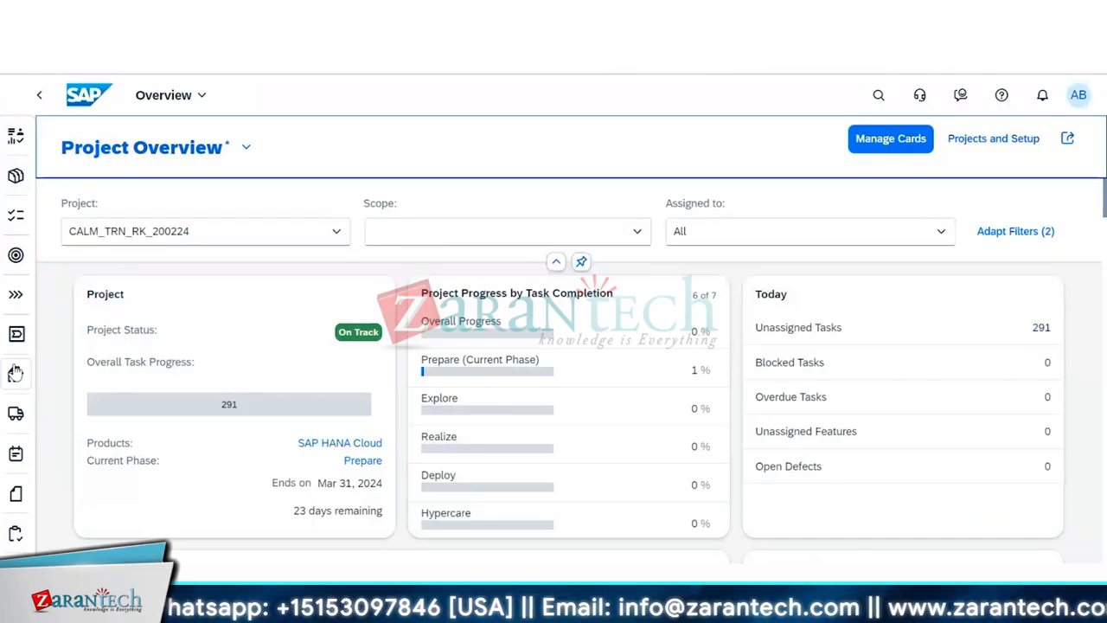
left_click(15, 416)
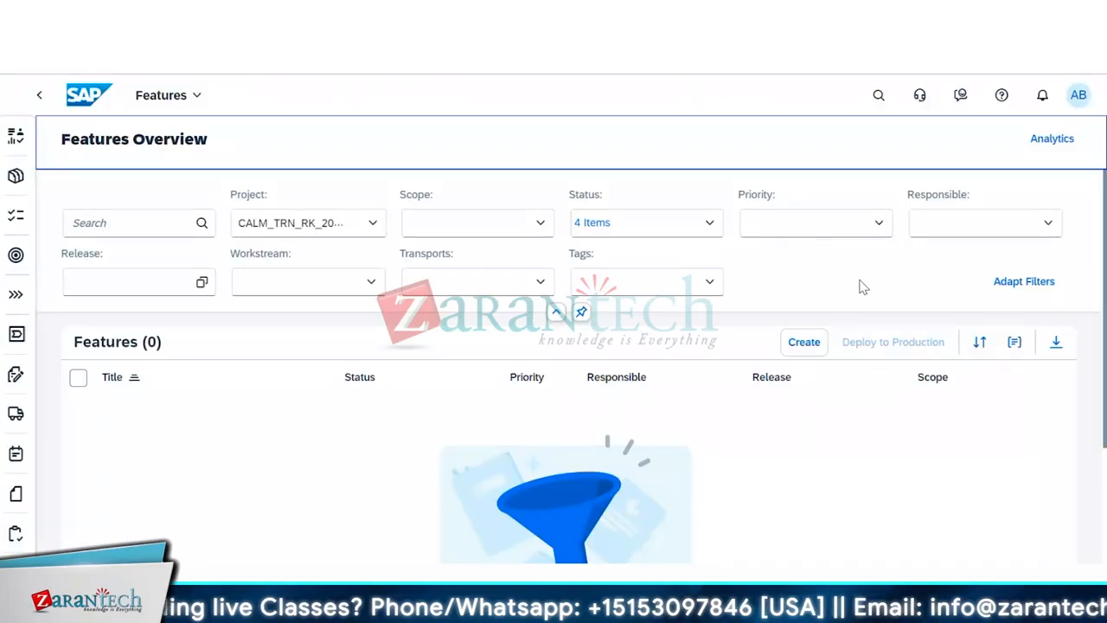
left_click(804, 343)
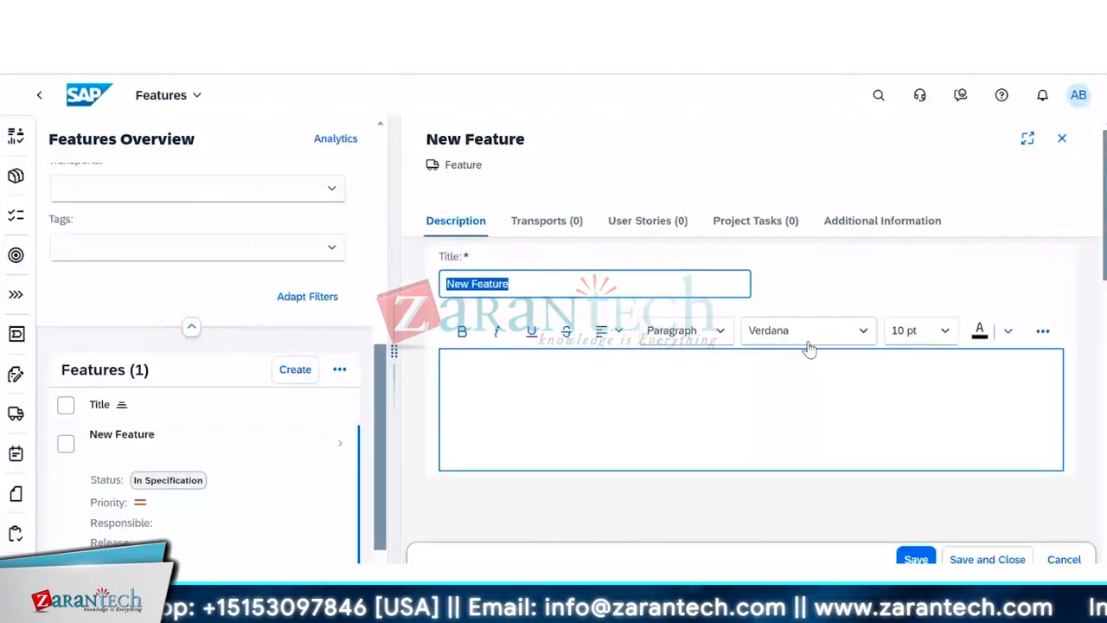
- Examine the Transports and User Stories sections of the new feature
mouse_move(1105, 211)
left_mouse_down()
mouse_move(1105, 490)
mouse_move(1104, 216)
left_mouse_up()
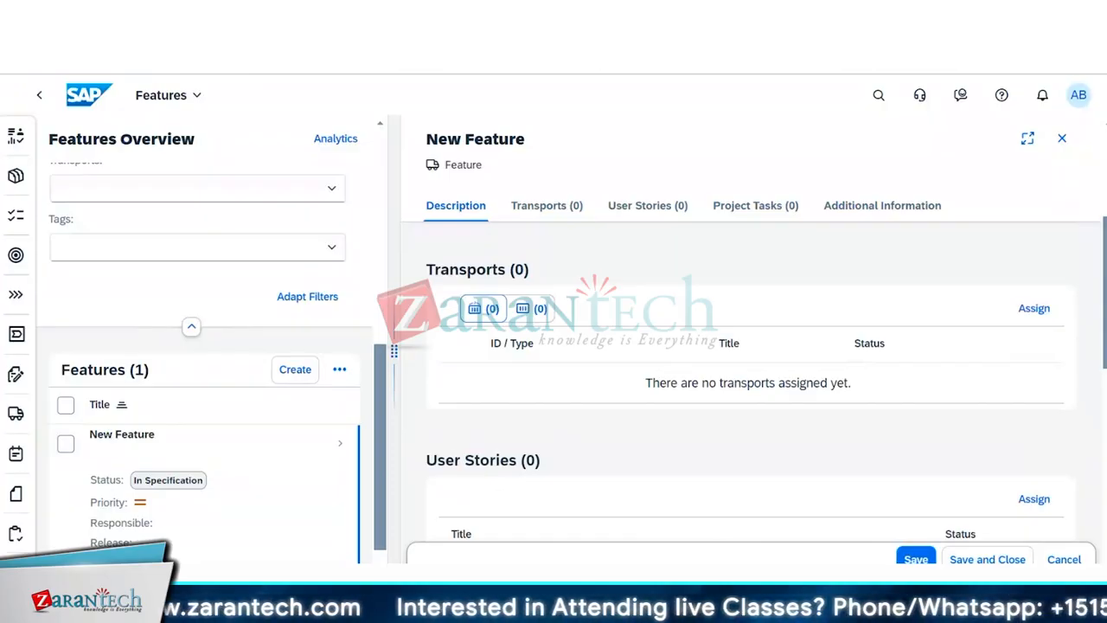
left_click(554, 208)
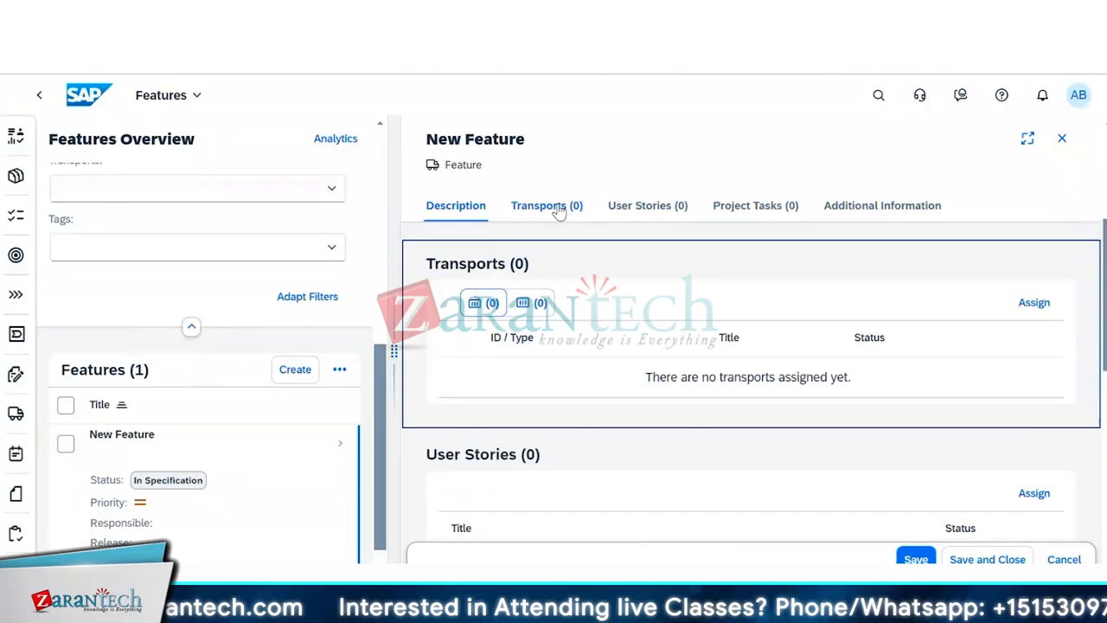
left_click(650, 216)
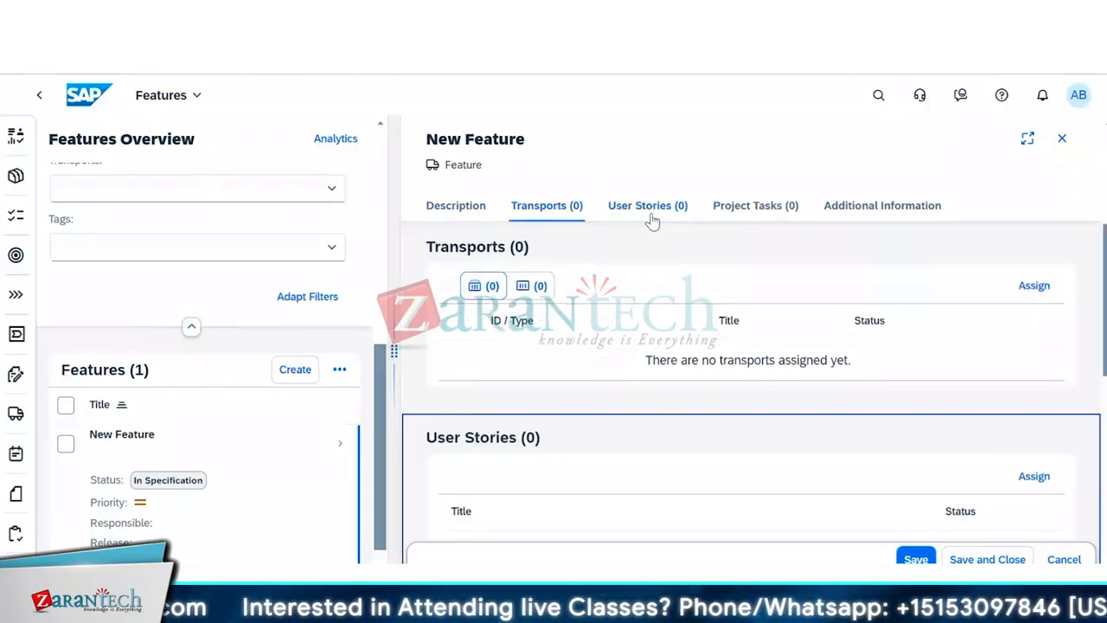
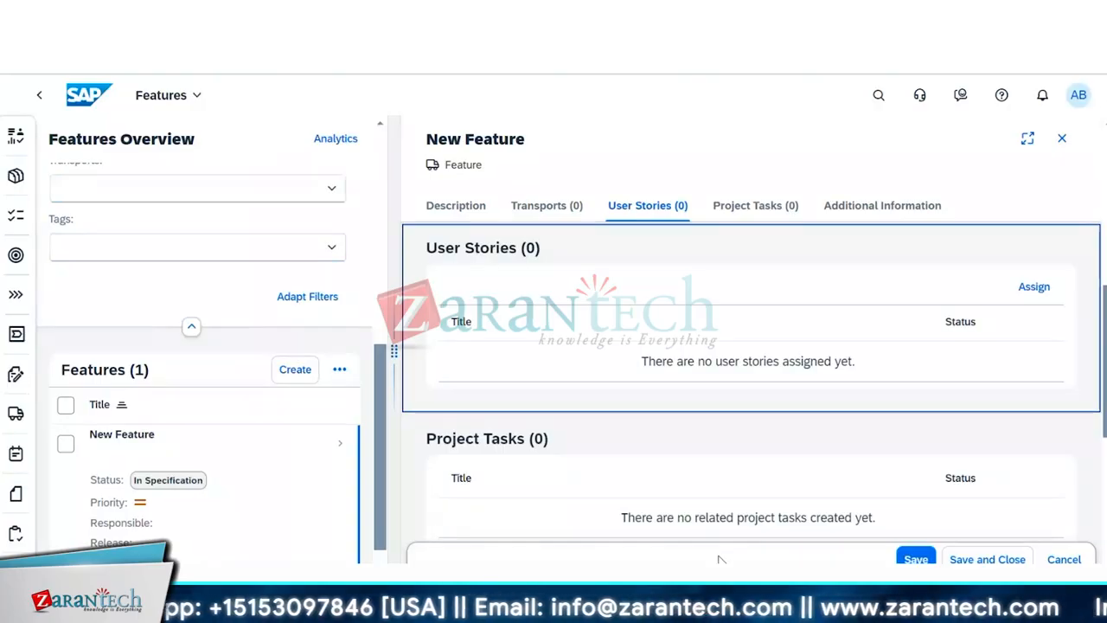
- Review the new feature's title and description, followed by its Transports and User Stories sections
left_click(456, 215)
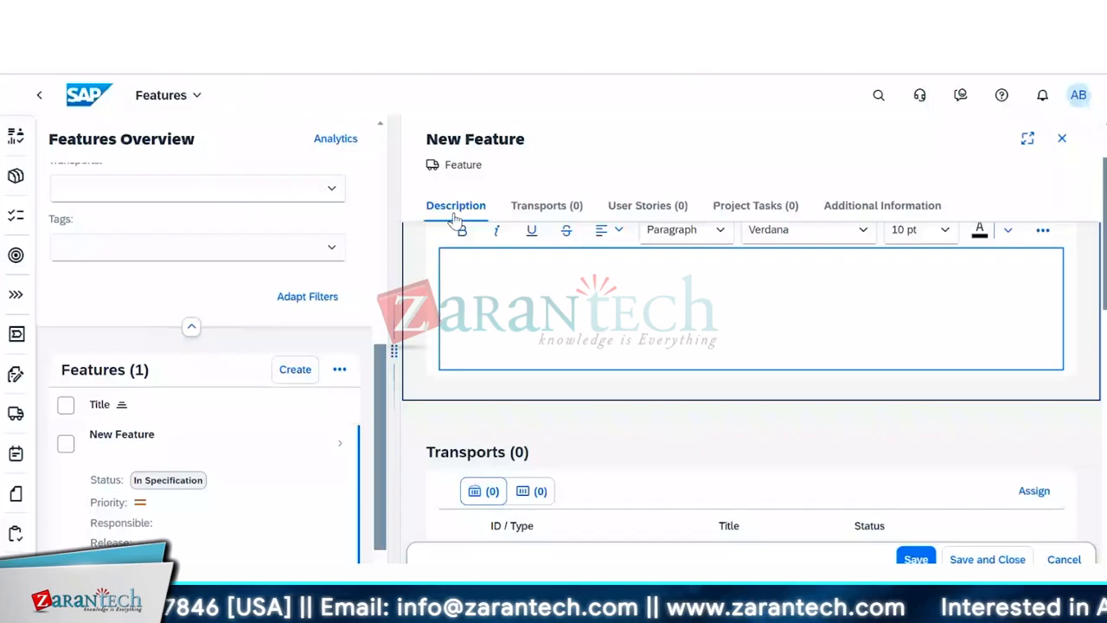
scroll(456, 218, "up", 1)
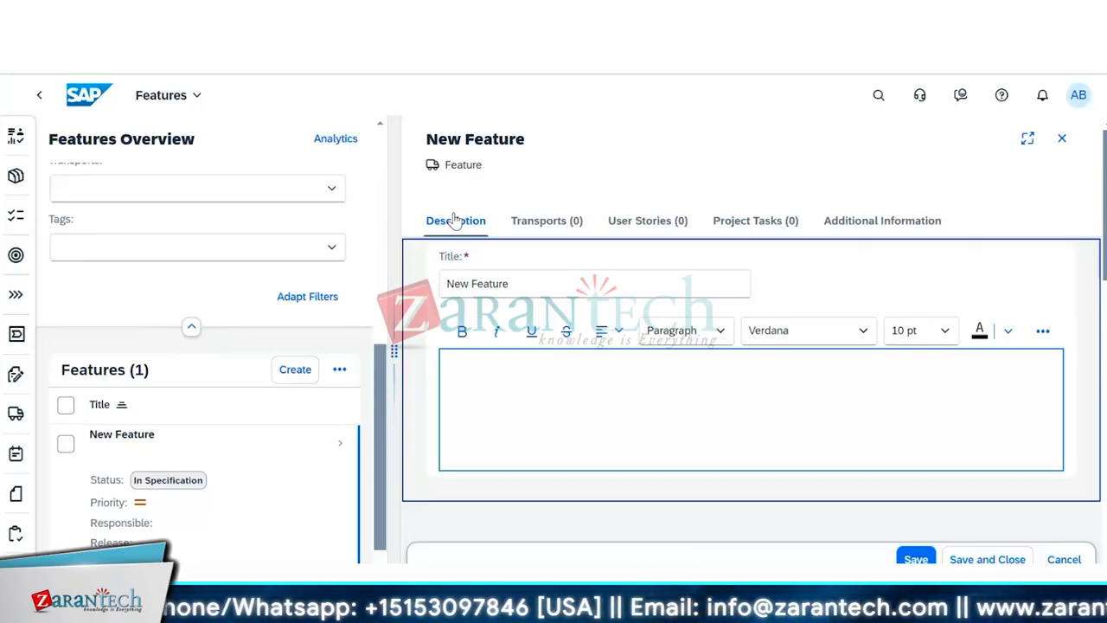
left_click(558, 220)
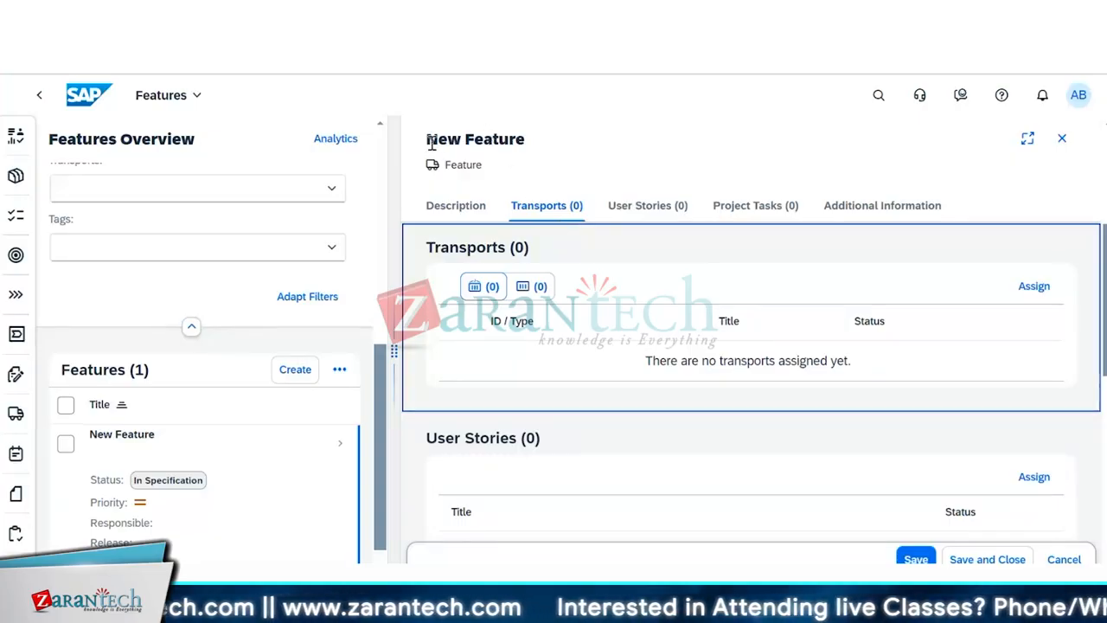
left_click_drag(429, 143, 540, 135)
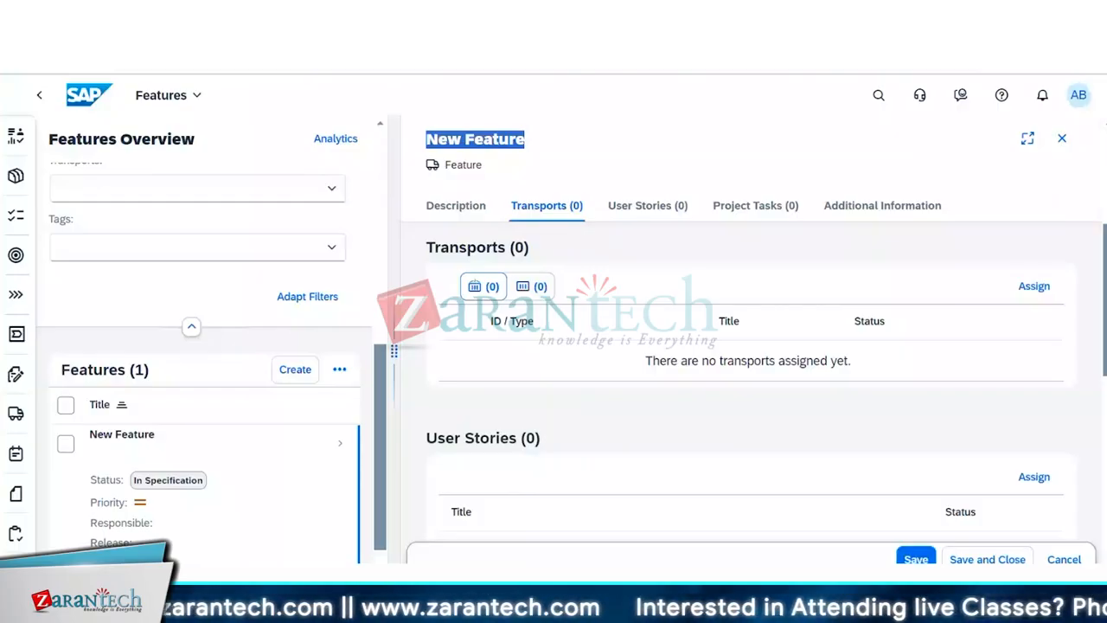
left_click(647, 206)
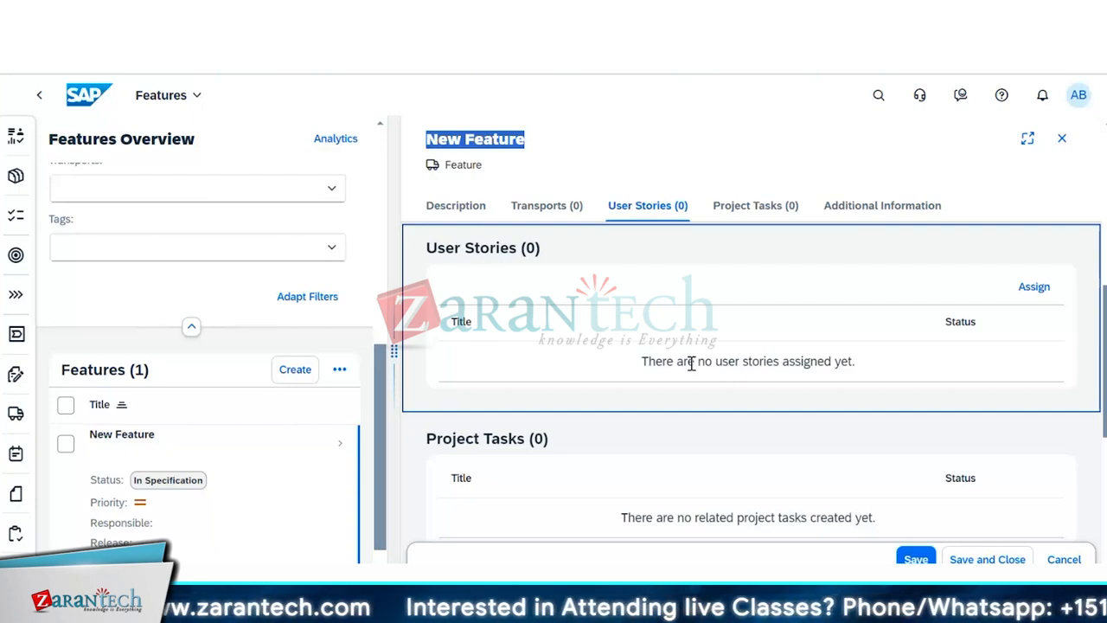
- Check which transports can be assigned to the new feature, and close the selection without assigning any
left_click(549, 210)
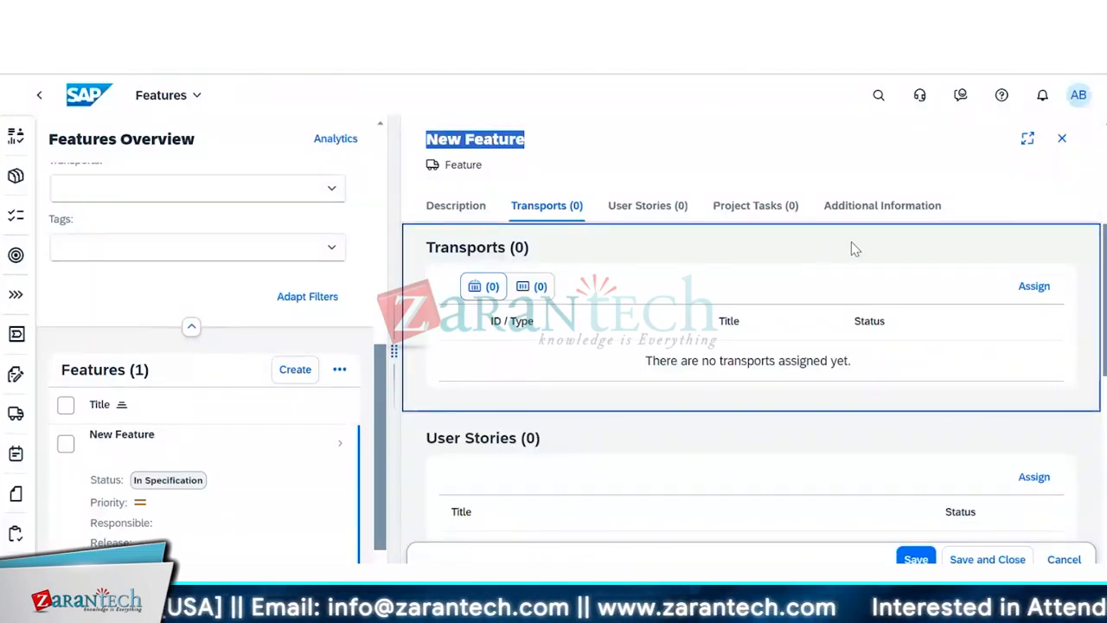
left_click(1033, 288)
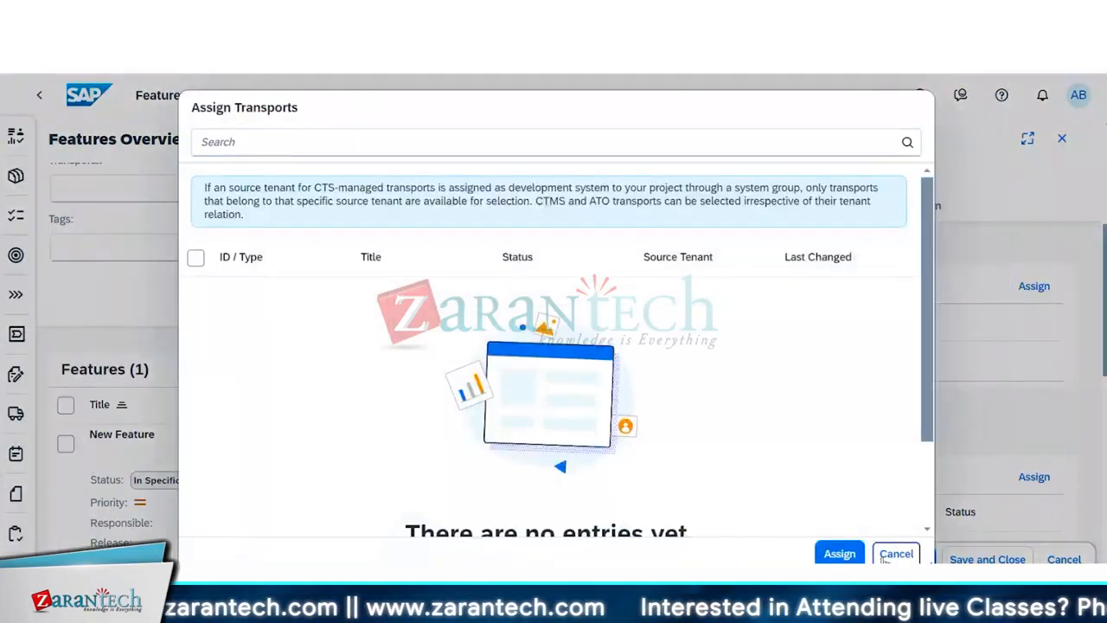
left_click(895, 555)
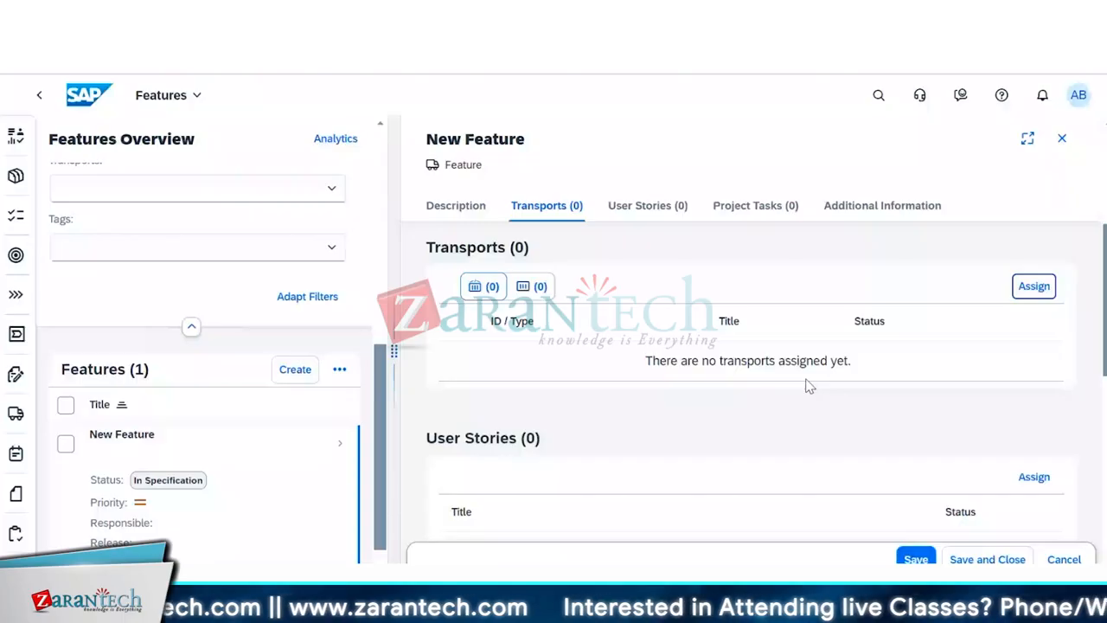